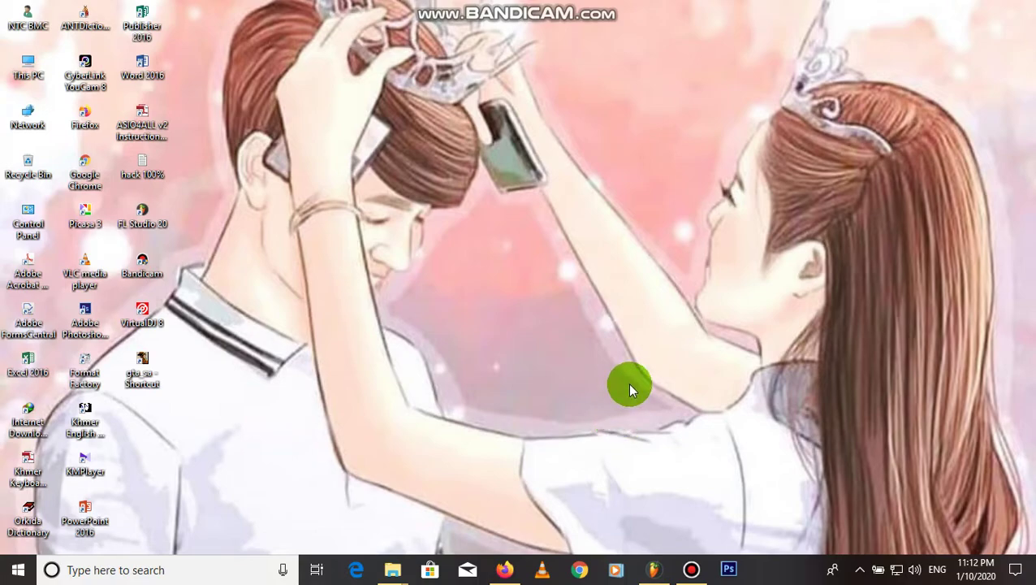
# - Switch to FL Studio, fit the whole arrangement in the playlist view and play the song from the start
pyautogui.click(654, 571)
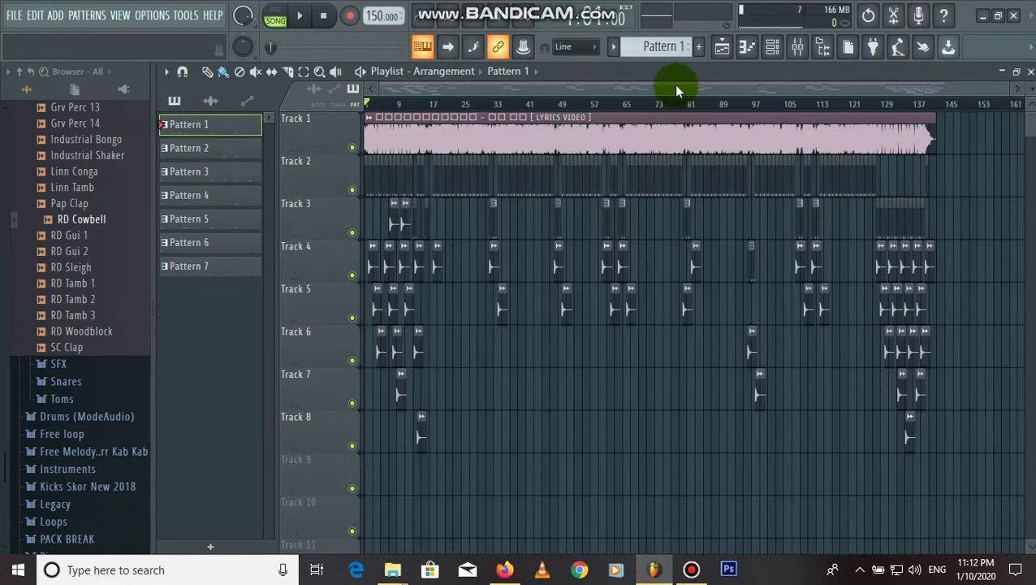
pyautogui.moveTo(1007, 84); pyautogui.dragTo(949, 92)
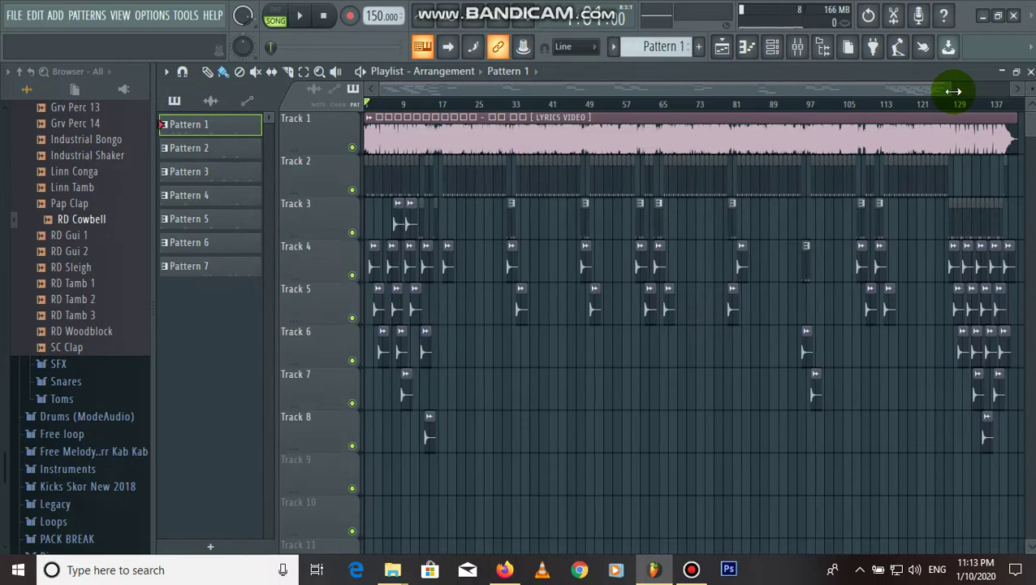
pyautogui.moveTo(953, 91); pyautogui.dragTo(1023, 154)
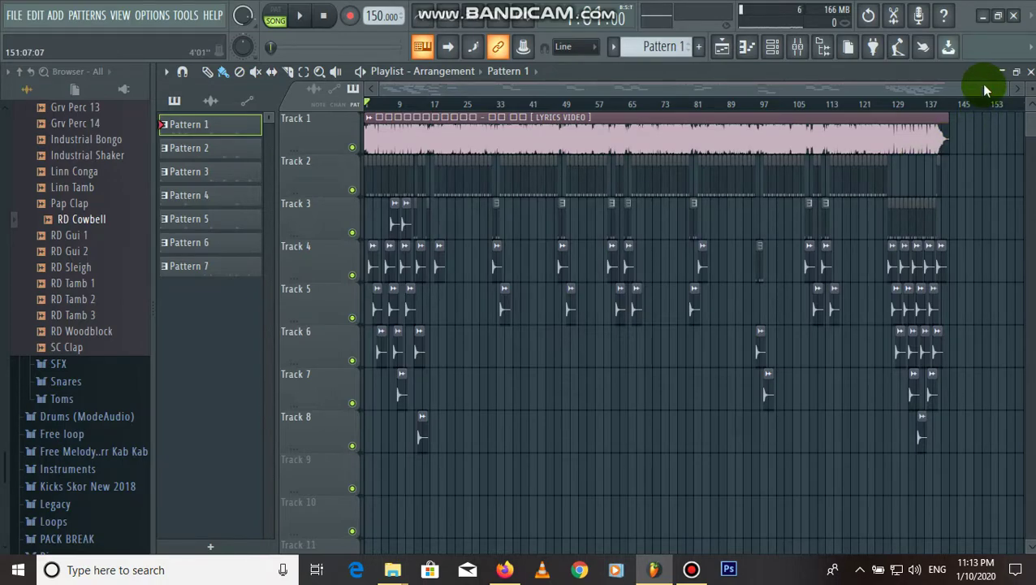
pyautogui.press('space')
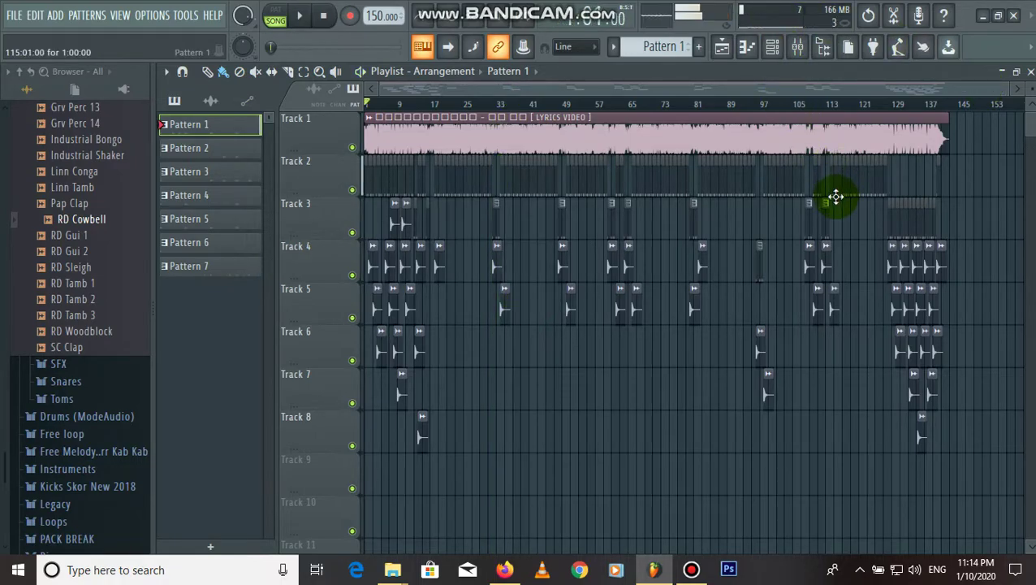
pyautogui.press('space')
# - Open the channel rack, move it up over the playlist and review the step sequences of Patterns 1 to 7
pyautogui.click(774, 47)
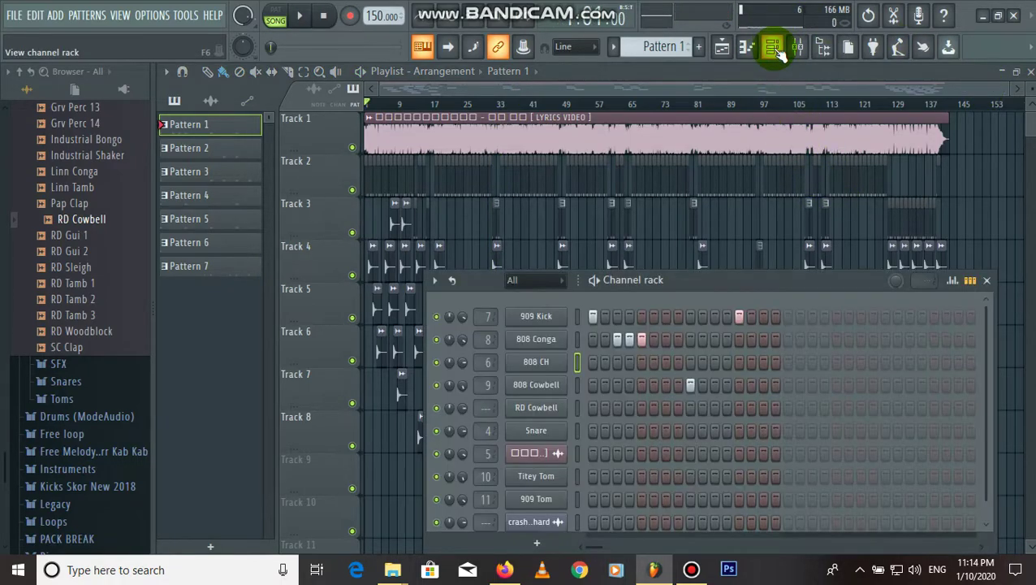
pyautogui.scroll(-1, 644, 47)
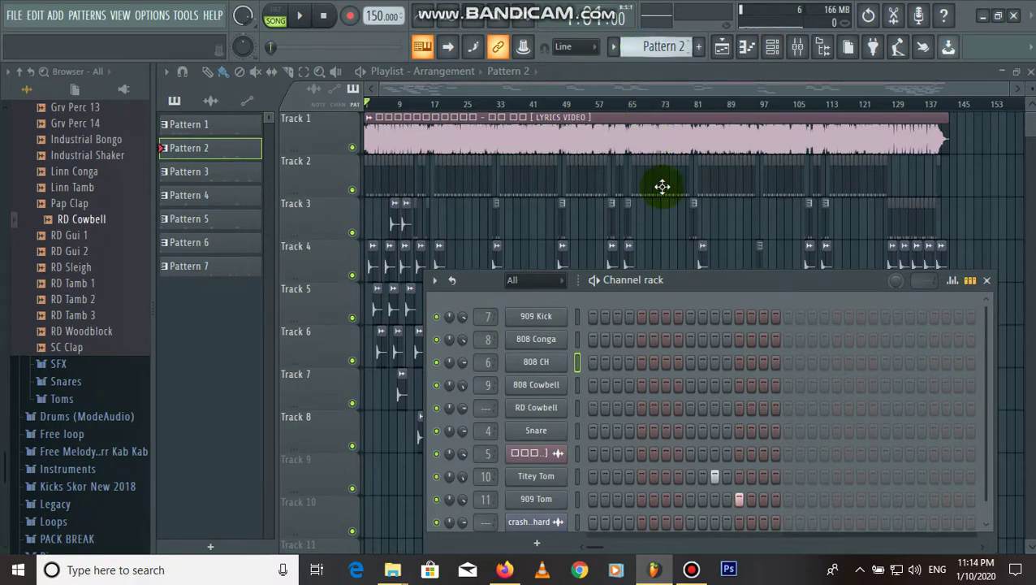
pyautogui.moveTo(681, 281); pyautogui.dragTo(660, 143)
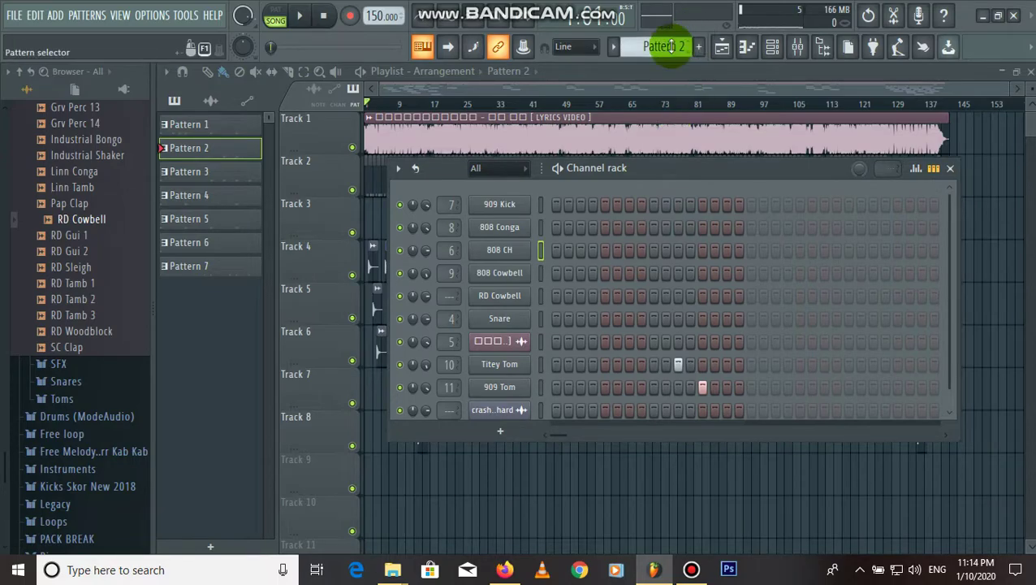
pyautogui.scroll(-1, 668, 48)
pyautogui.scroll(-4, 667, 48)
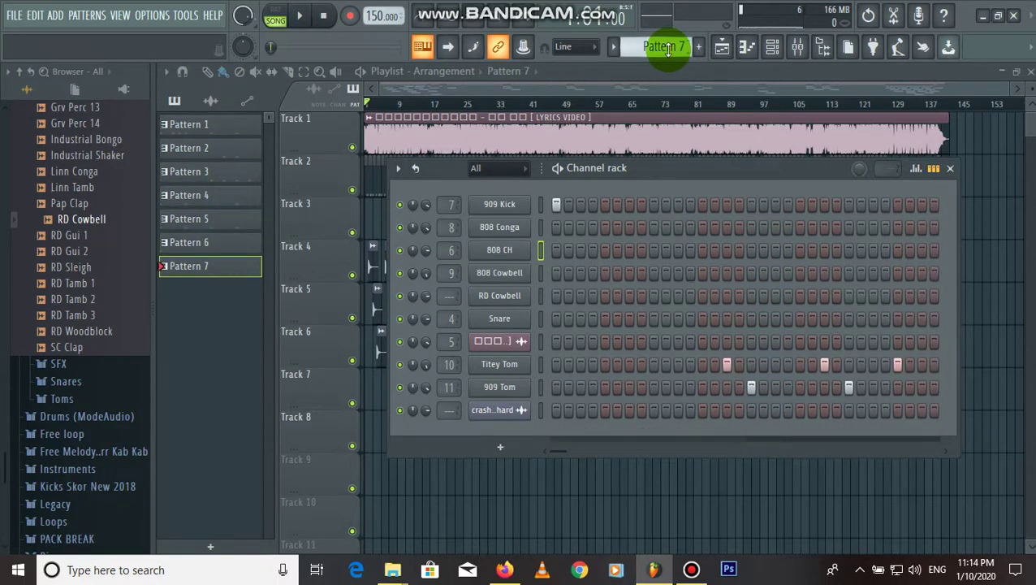
pyautogui.scroll(6, 668, 48)
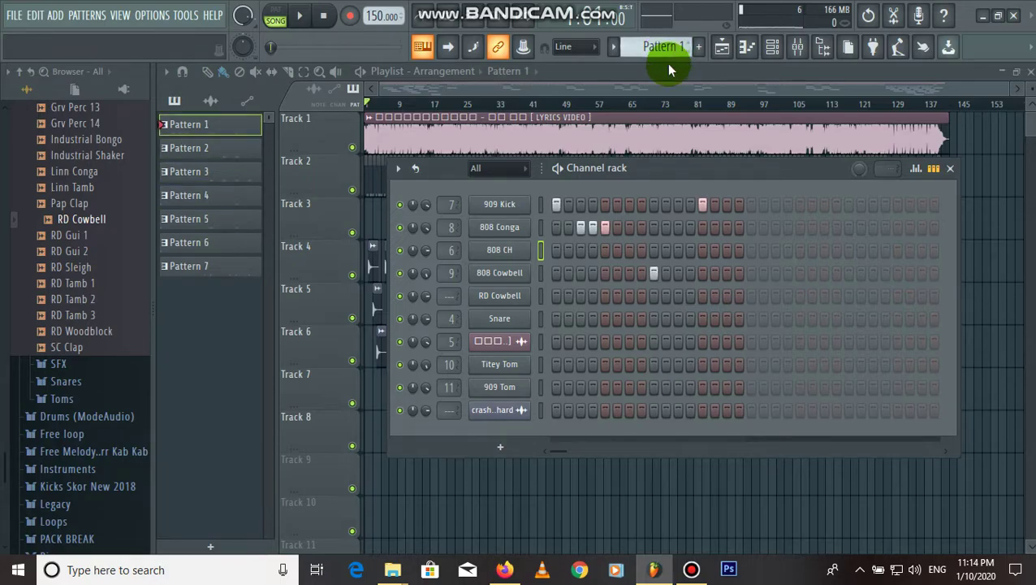
# - Audition the 909 Kick and 808 Conga samples in their channel settings, and close the channel rack
pyautogui.click(510, 207)
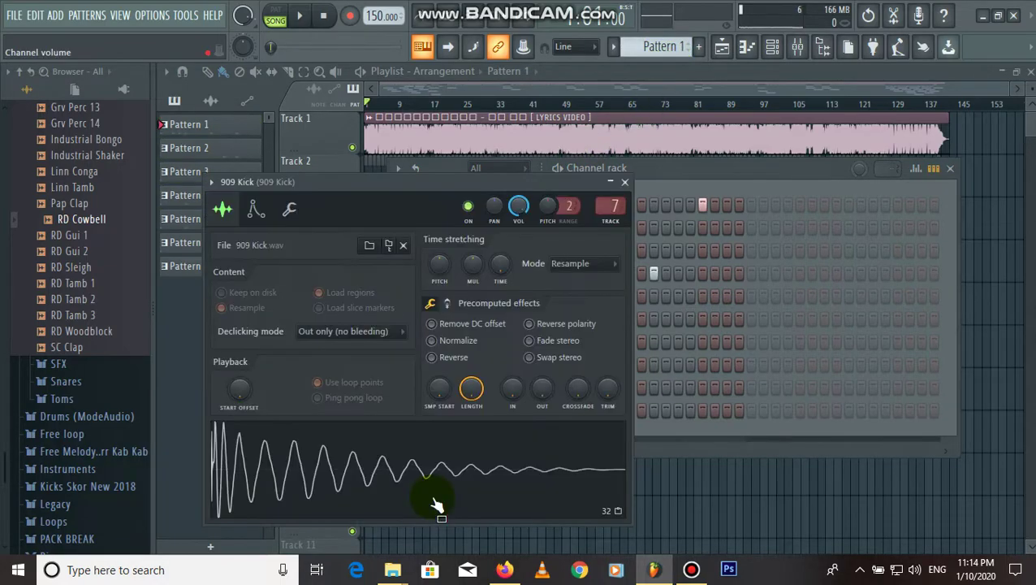
pyautogui.click(439, 448)
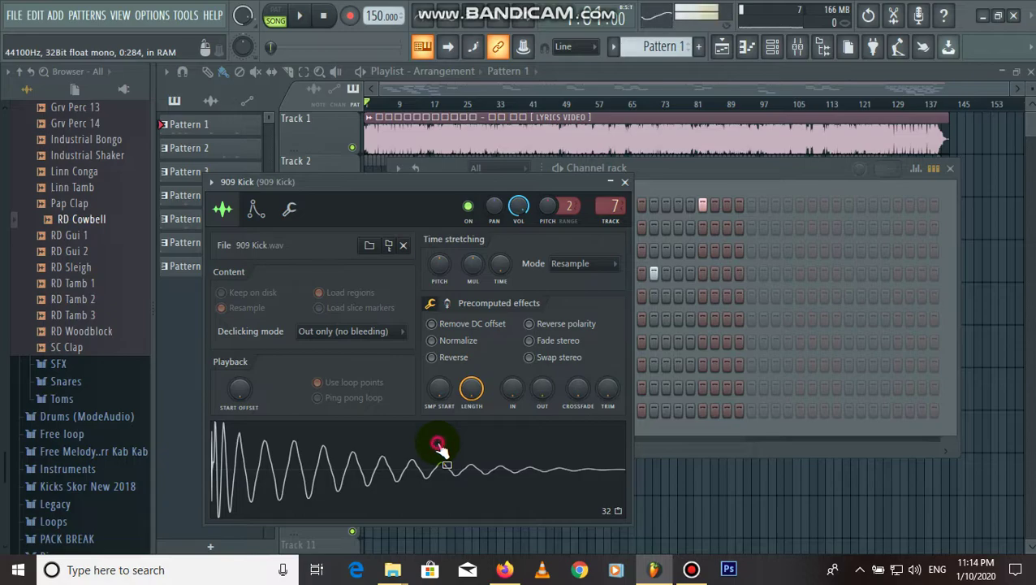
pyautogui.click(445, 462)
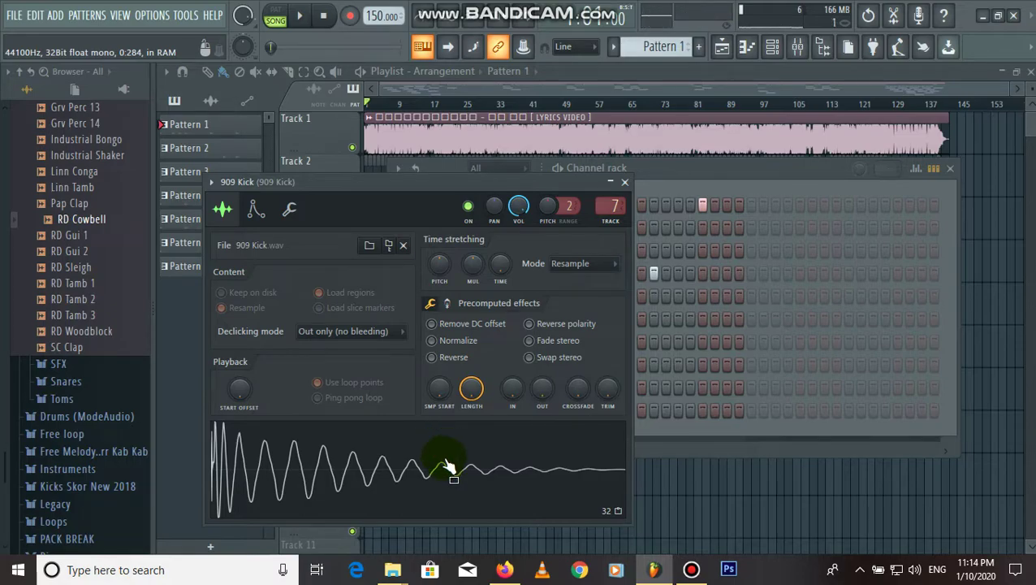
pyautogui.click(625, 182)
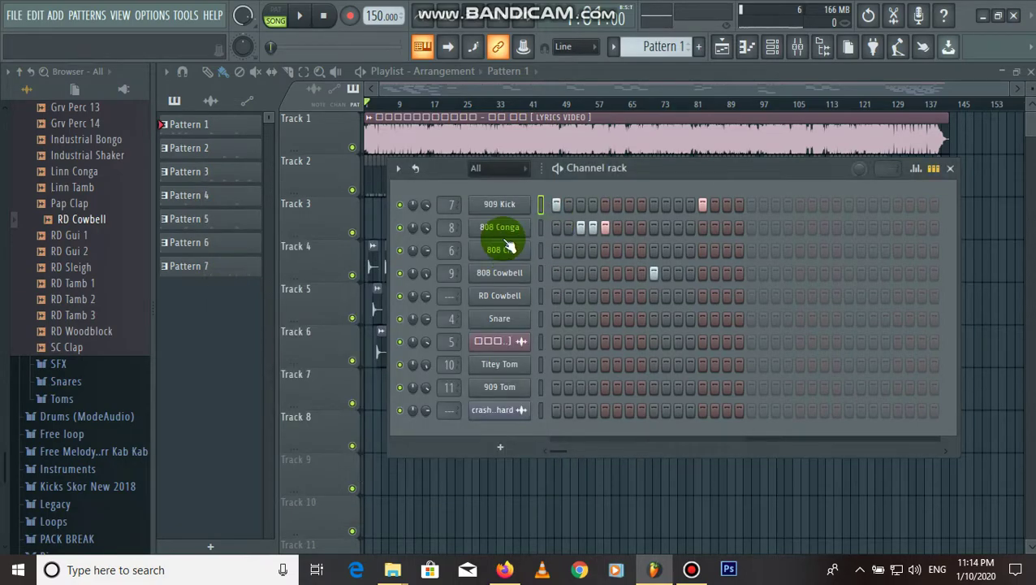
pyautogui.click(501, 228)
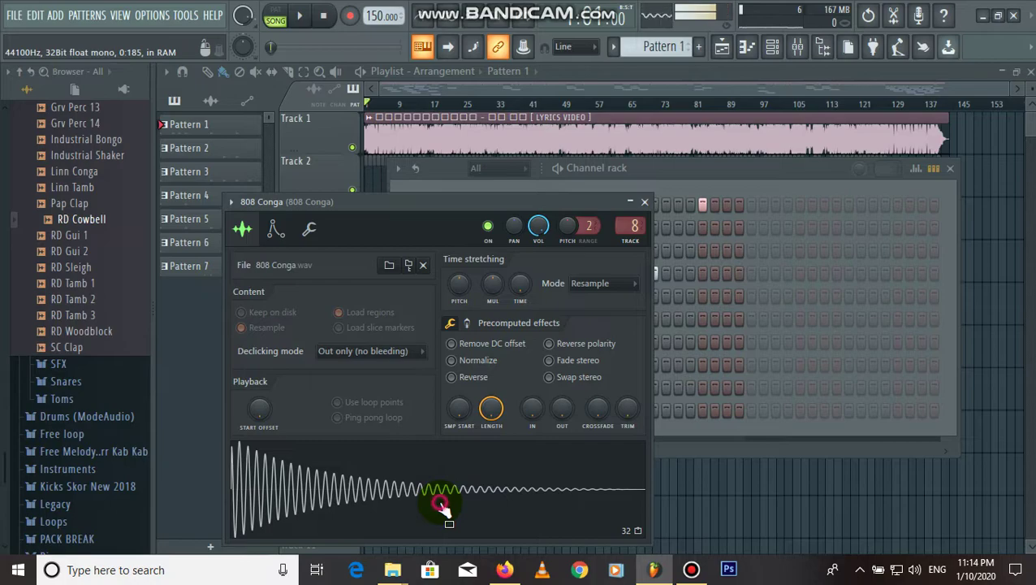
pyautogui.click(644, 202)
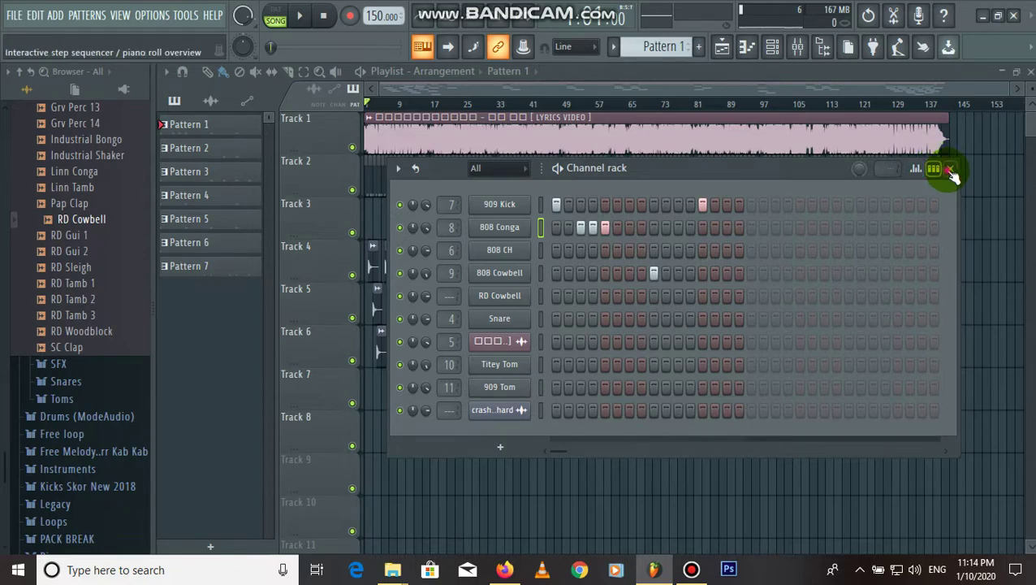
pyautogui.press('F6')
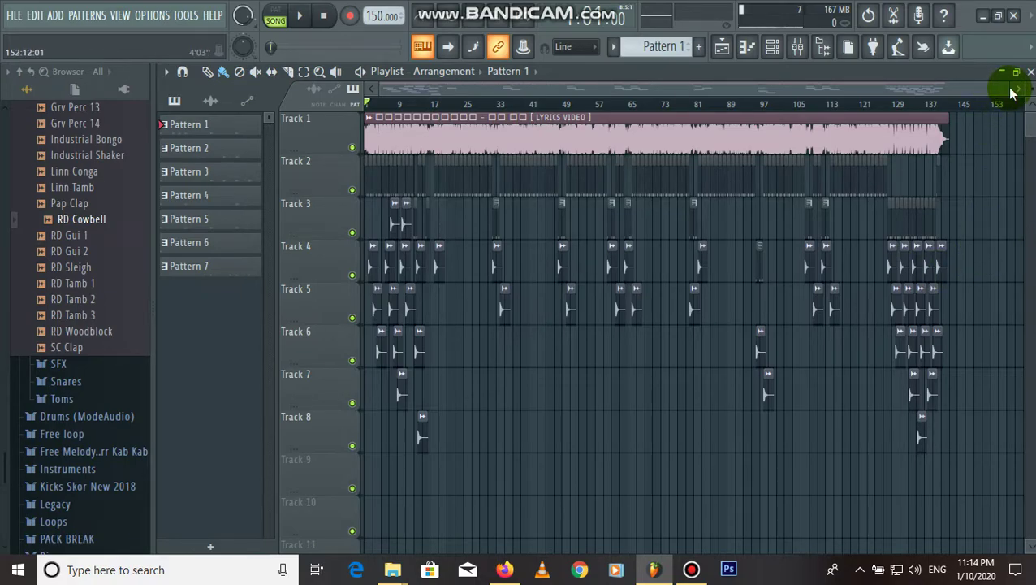
# - Inspect the mixer tracks with the song stopped and again during playback, and close the mixer
pyautogui.click(799, 49)
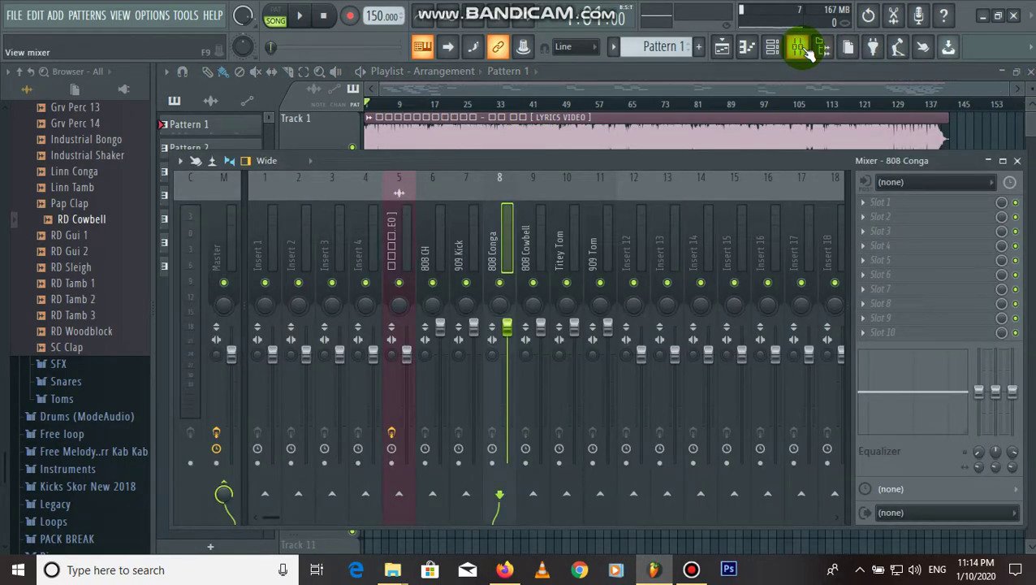
pyautogui.click(802, 51)
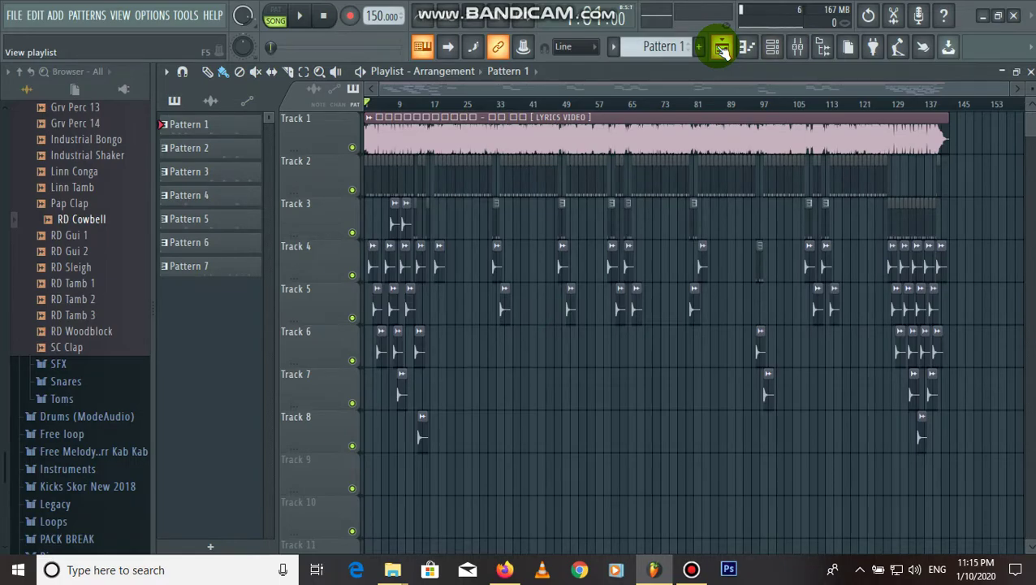
pyautogui.click(797, 51)
pyautogui.click(796, 50)
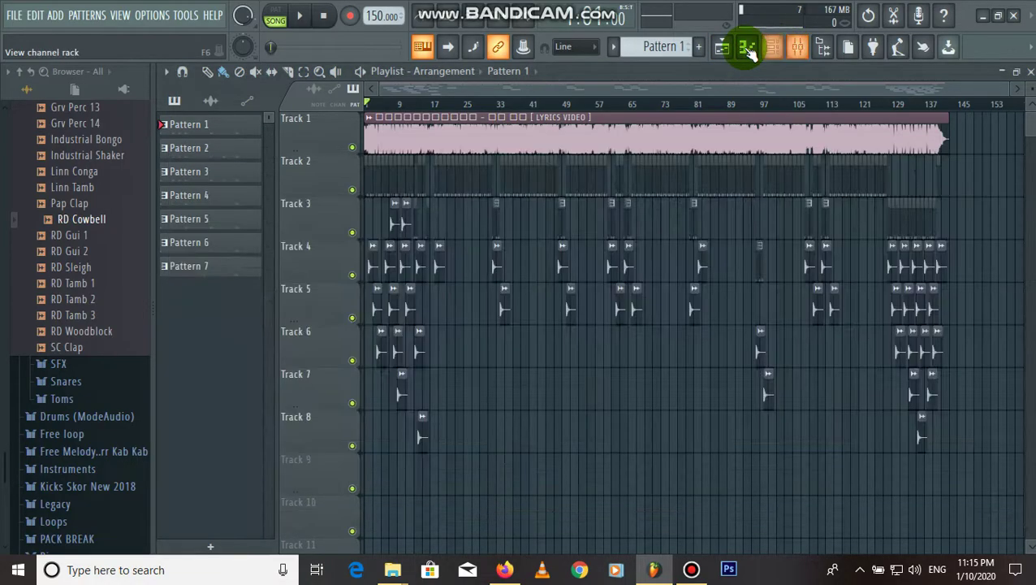
pyautogui.press('space')
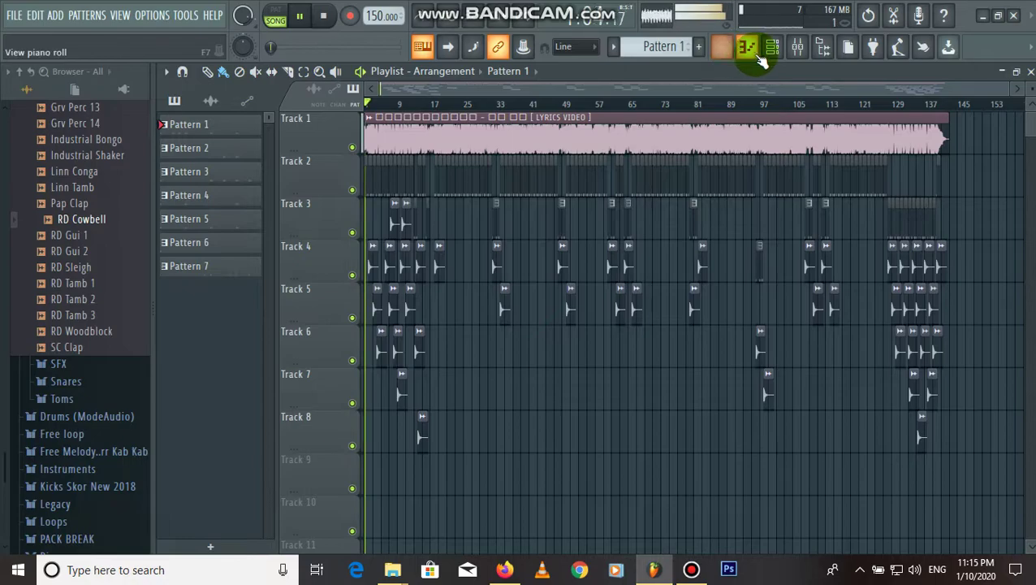
pyautogui.click(799, 51)
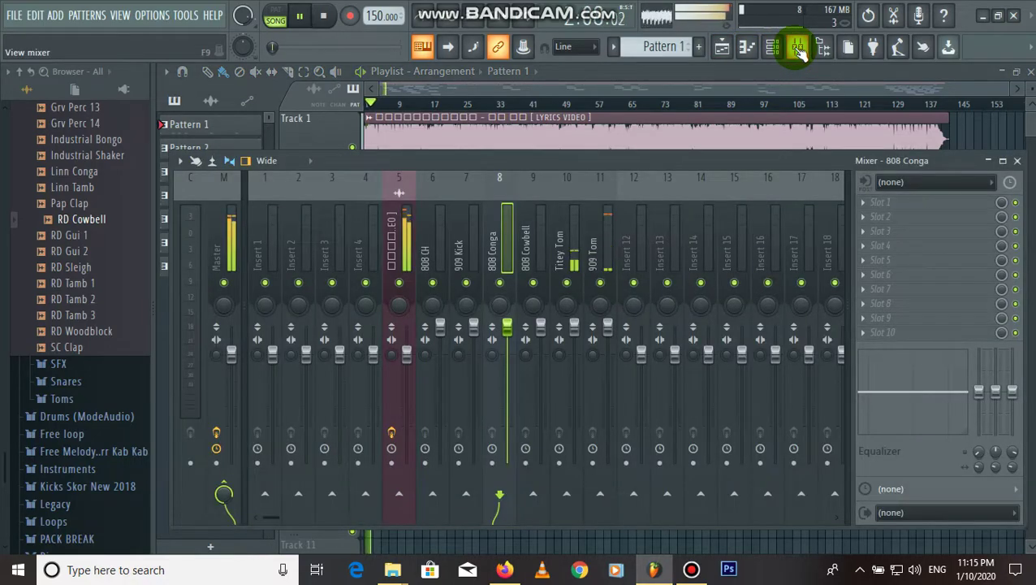
pyautogui.click(1017, 160)
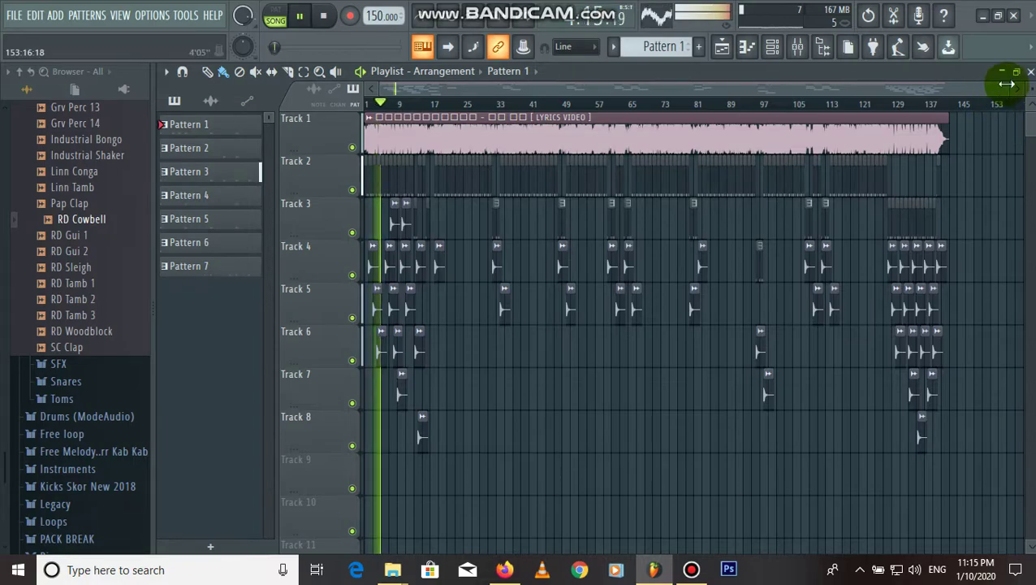
# - Replay the song from the start with the playlist zoomed in on the opening bars, and return to the full arrangement
pyautogui.moveTo(1007, 83); pyautogui.dragTo(465, 119)
pyautogui.press('space')
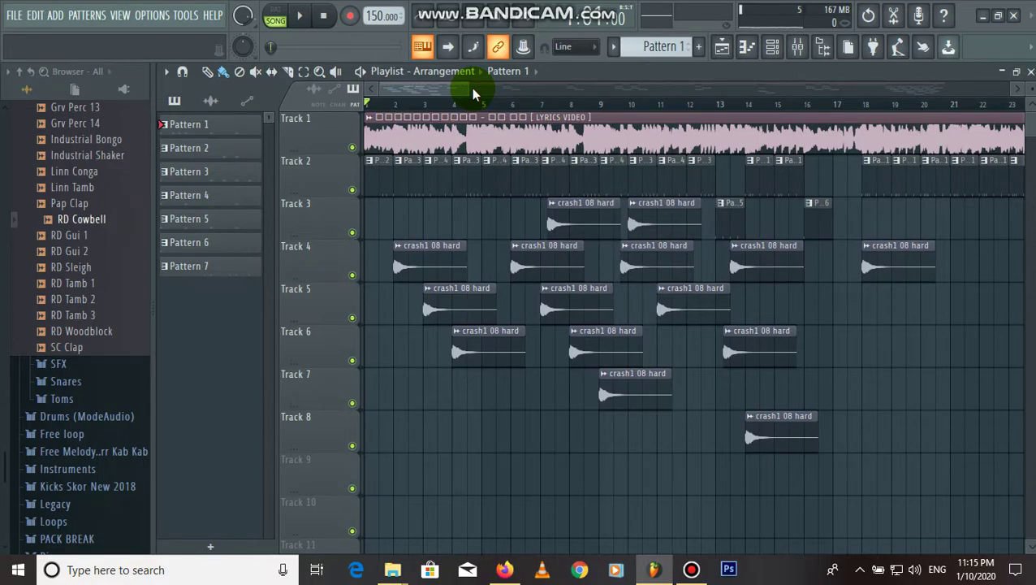
pyautogui.moveTo(471, 88); pyautogui.dragTo(472, 88)
pyautogui.press('space')
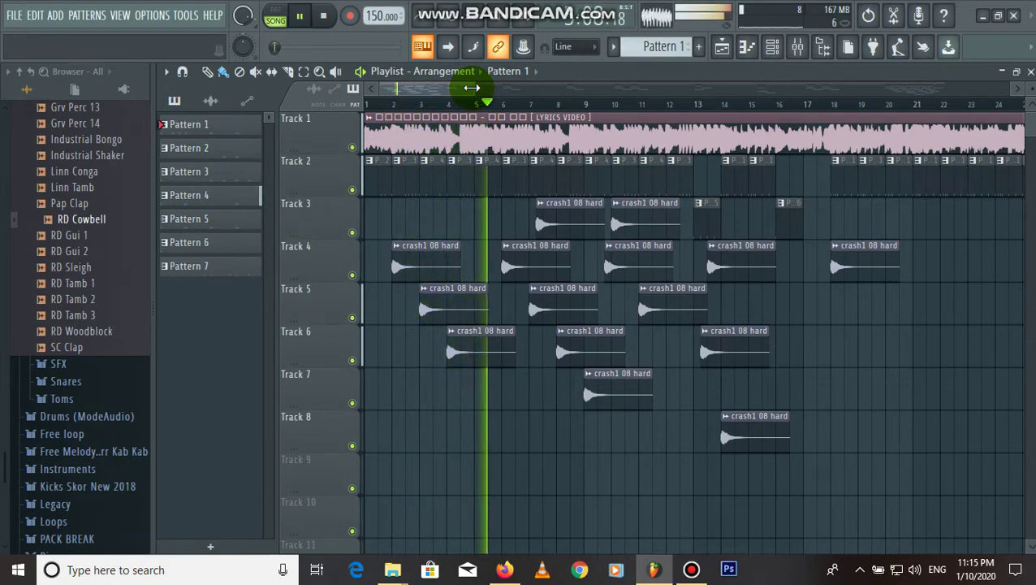
pyautogui.moveTo(472, 88); pyautogui.dragTo(1015, 91)
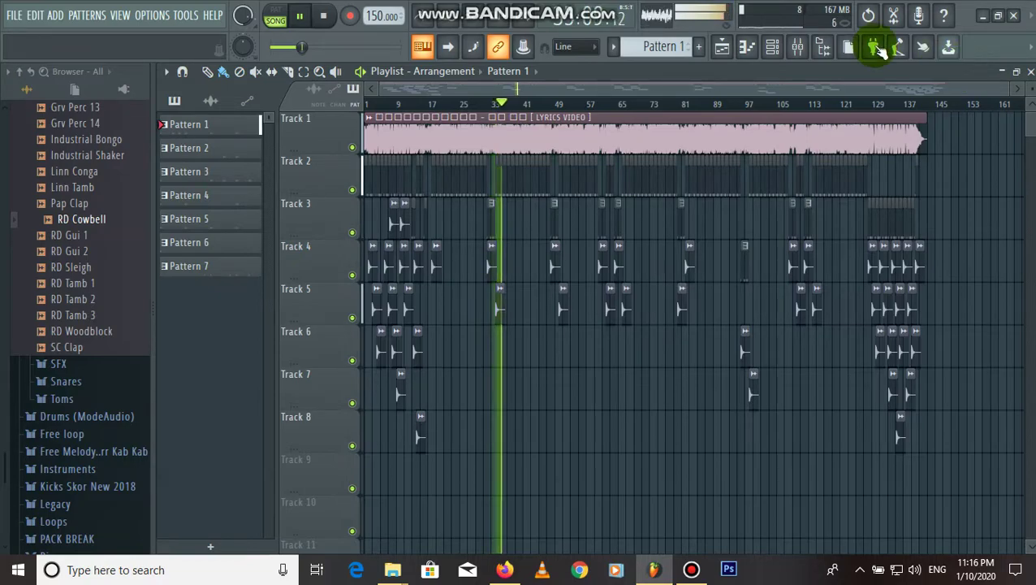
# - Check the mixer levels and the channel rack while the song plays, and stop playback
pyautogui.click(802, 47)
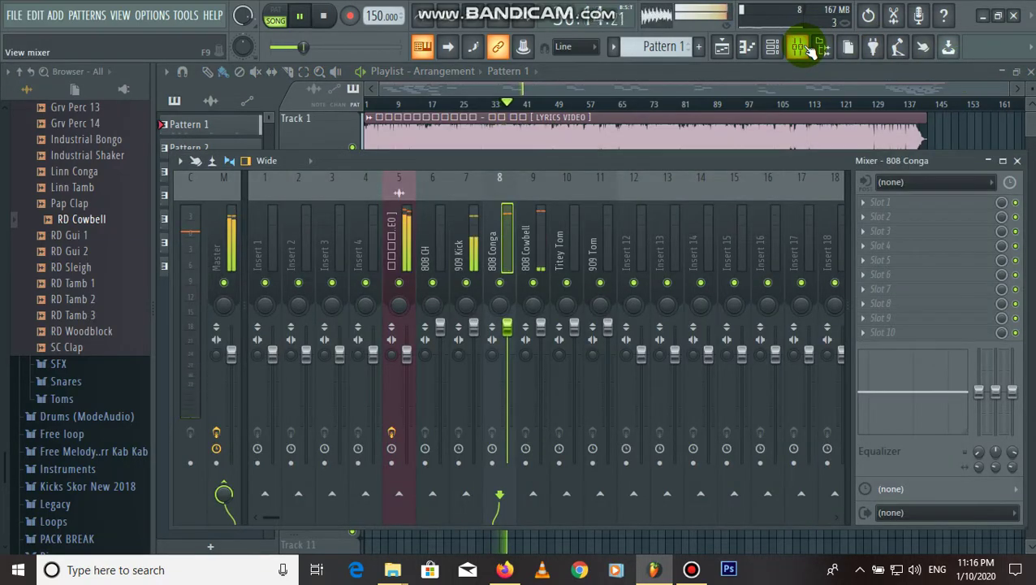
pyautogui.click(800, 47)
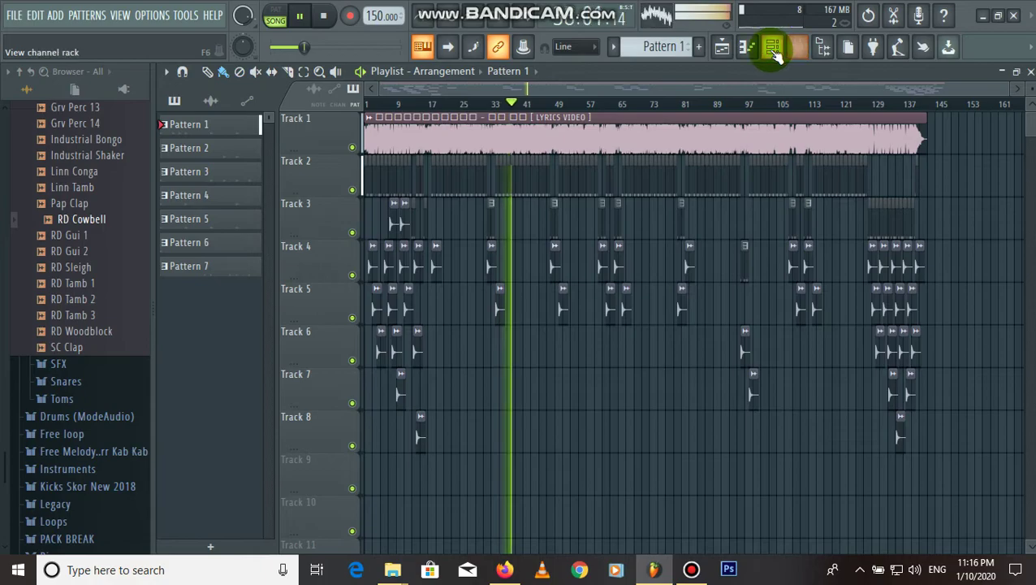
pyautogui.click(773, 48)
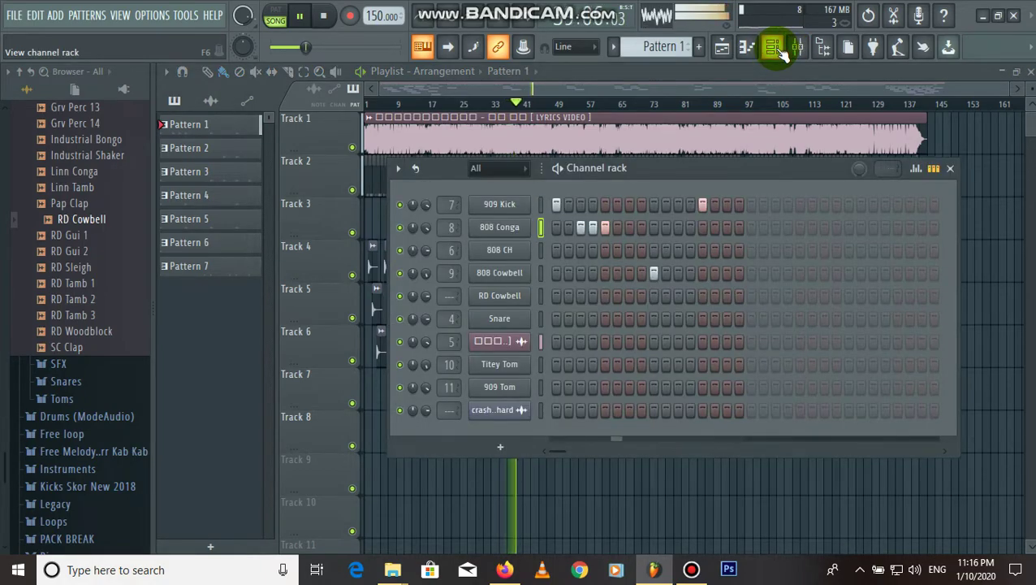
pyautogui.click(774, 49)
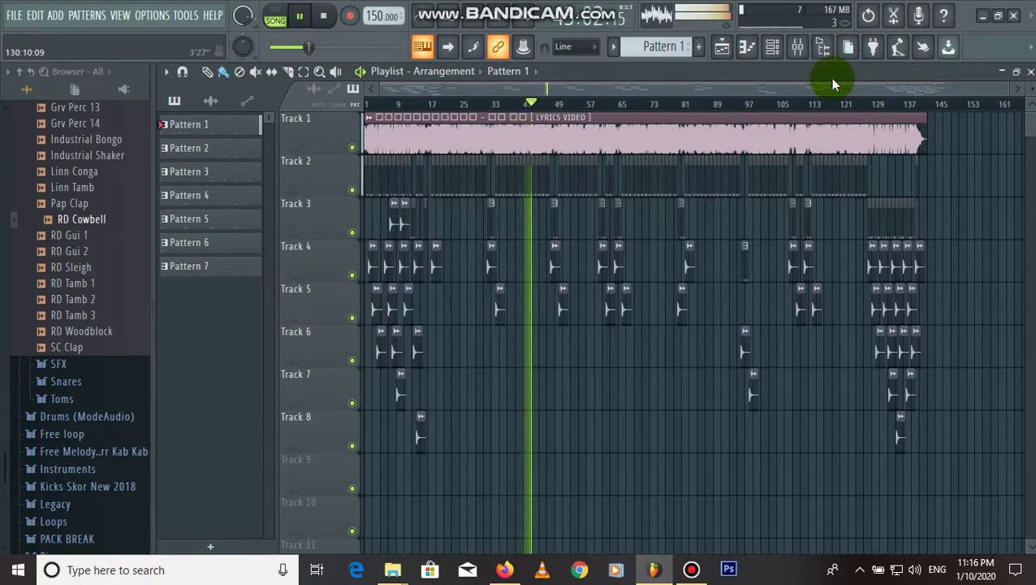
pyautogui.moveTo(1000, 87); pyautogui.dragTo(944, 98)
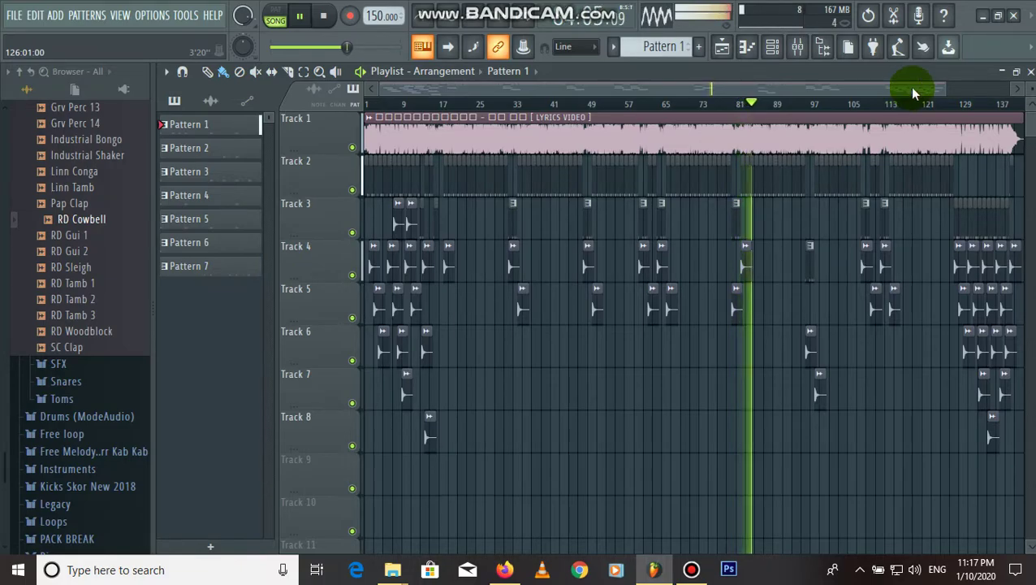
pyautogui.moveTo(946, 83); pyautogui.dragTo(961, 86)
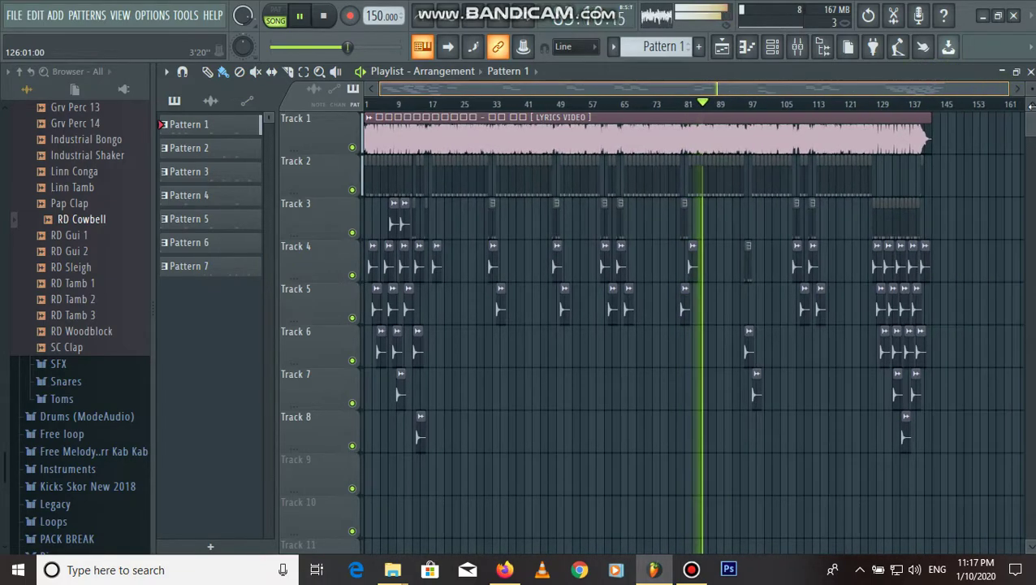
pyautogui.press('space')
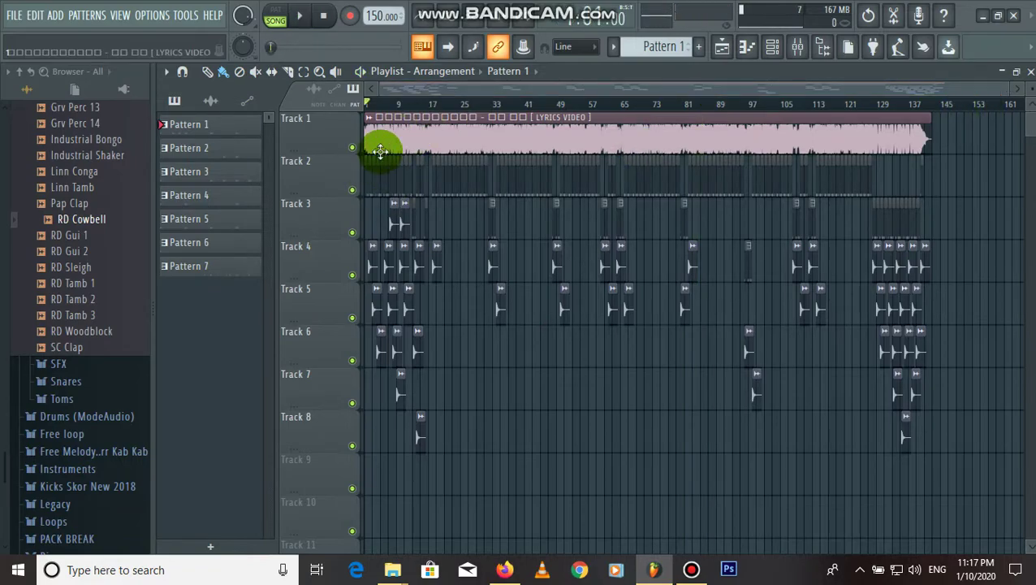
# - Review Pattern 1 in the channel rack once more and fit the full arrangement in the playlist view
pyautogui.click(794, 48)
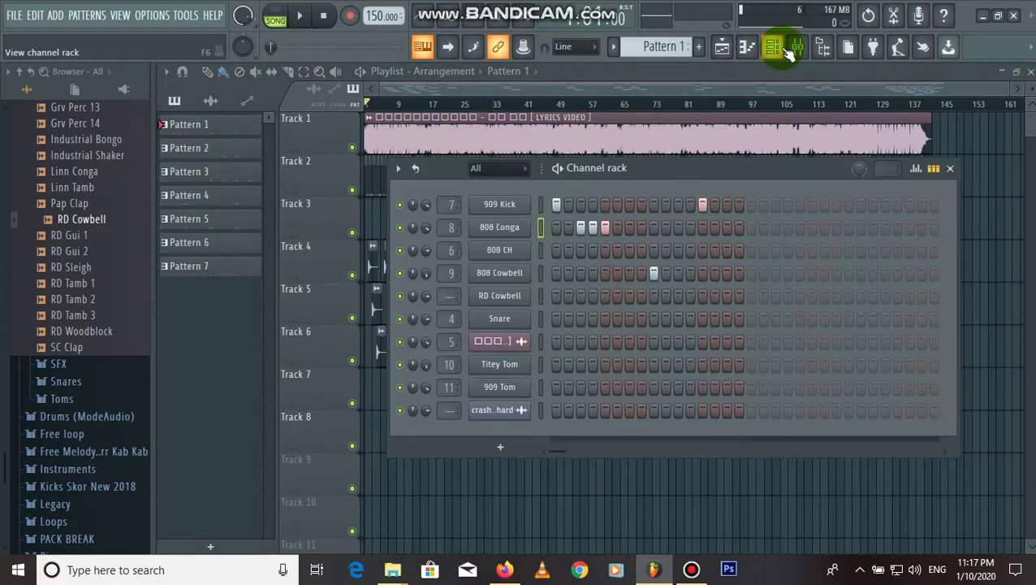
pyautogui.click(774, 49)
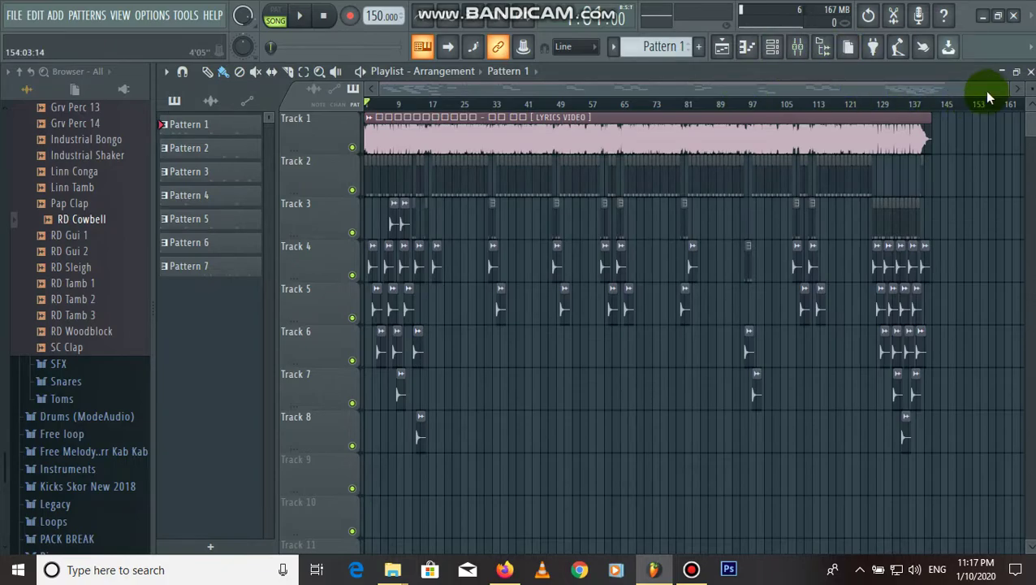
pyautogui.moveTo(1008, 86); pyautogui.dragTo(976, 88)
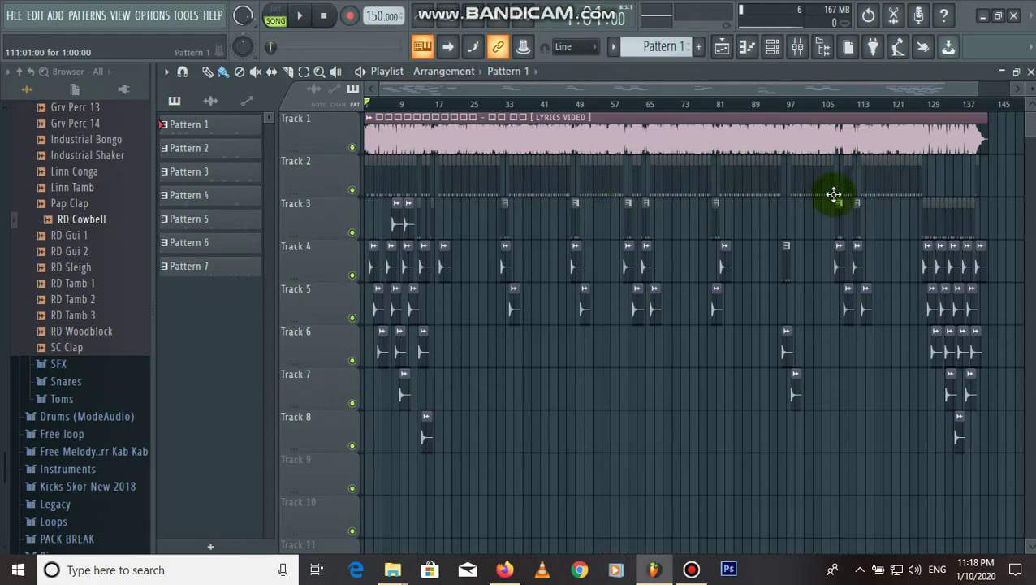
pyautogui.click(1030, 25)
pyautogui.moveTo(885, 35)
pyautogui.click(990, 77)
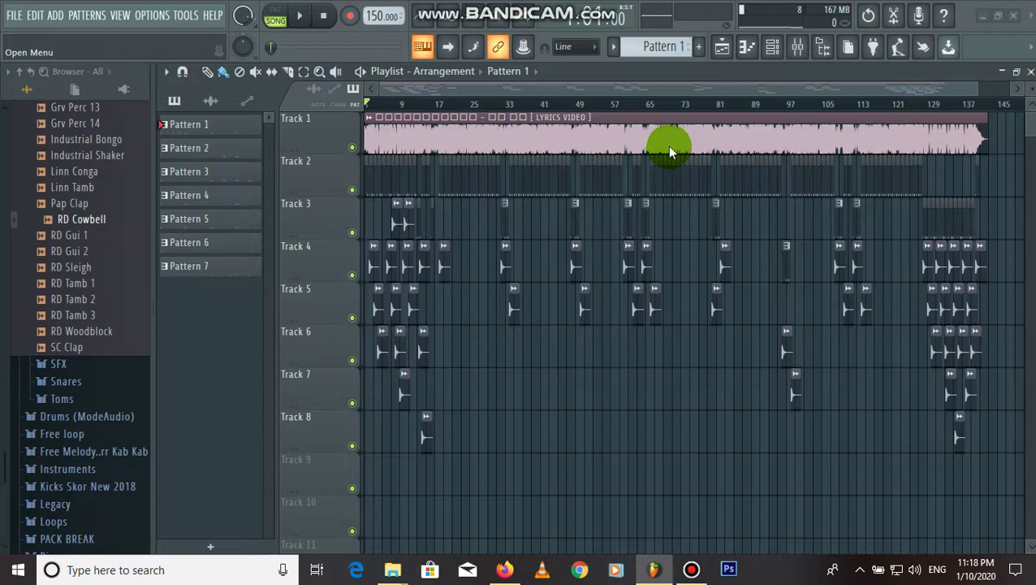
pyautogui.hotkey('ctrl', 'shift', 's')
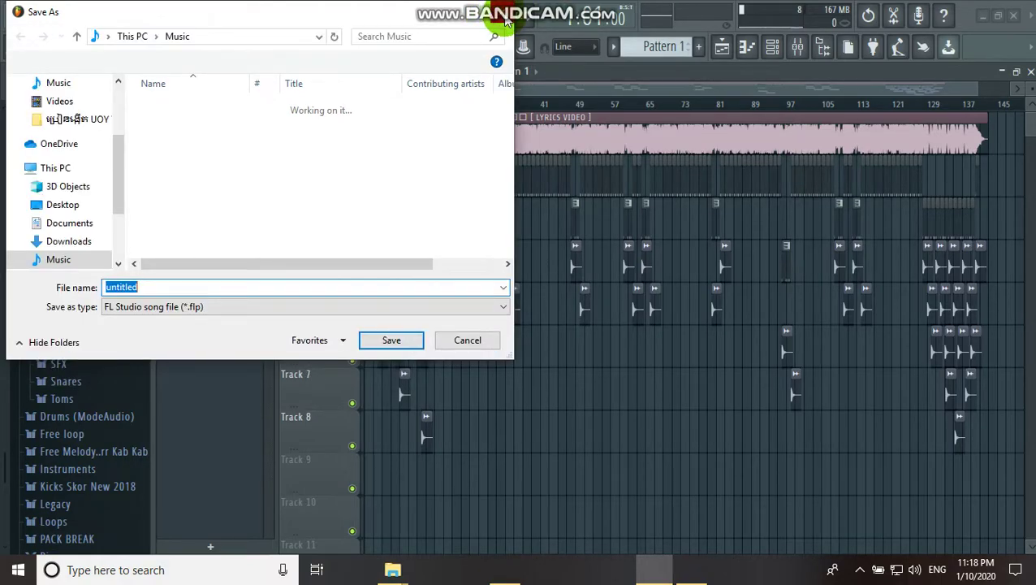
pyautogui.click(504, 17)
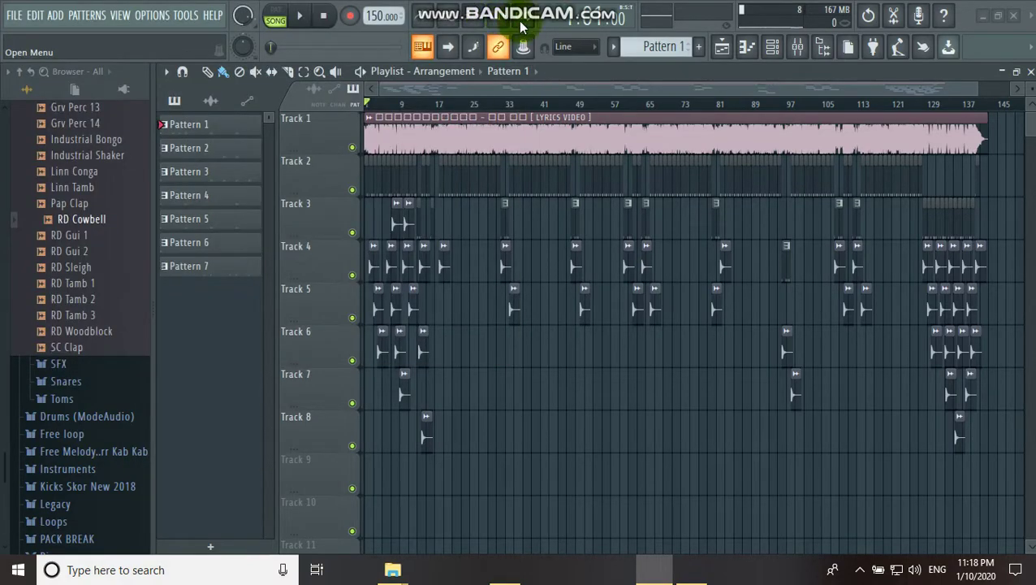
# - Render the full song as a WAV file named "khmer song 2020" in the Music folder
pyautogui.click(1030, 17)
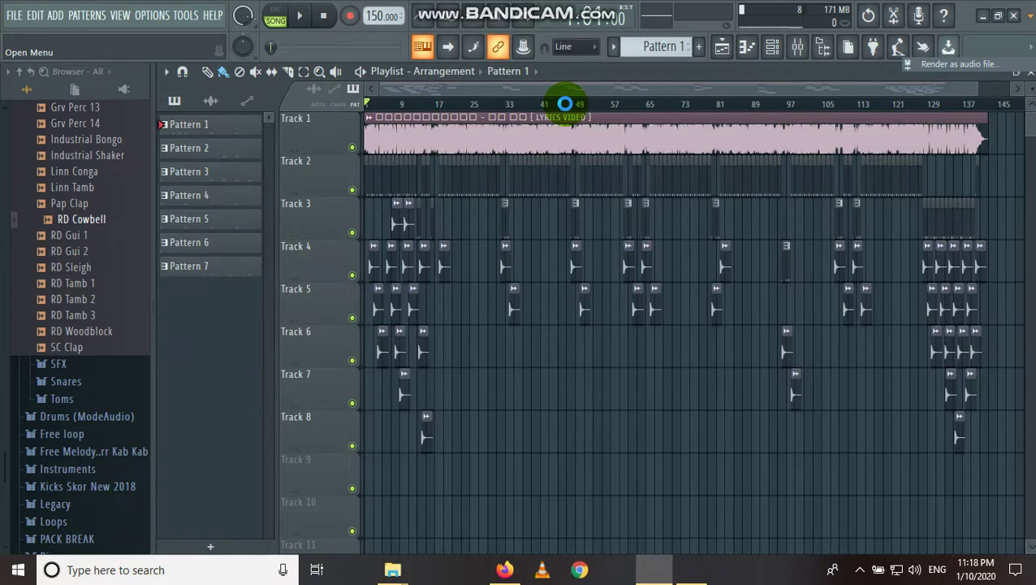
pyautogui.hotkey('ctrl', 'r')
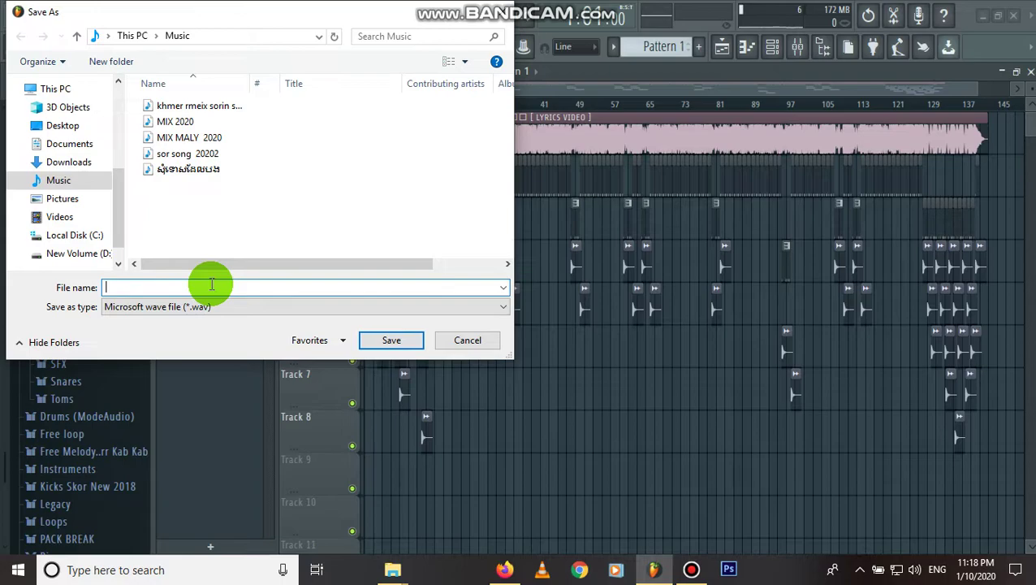
pyautogui.write('k')
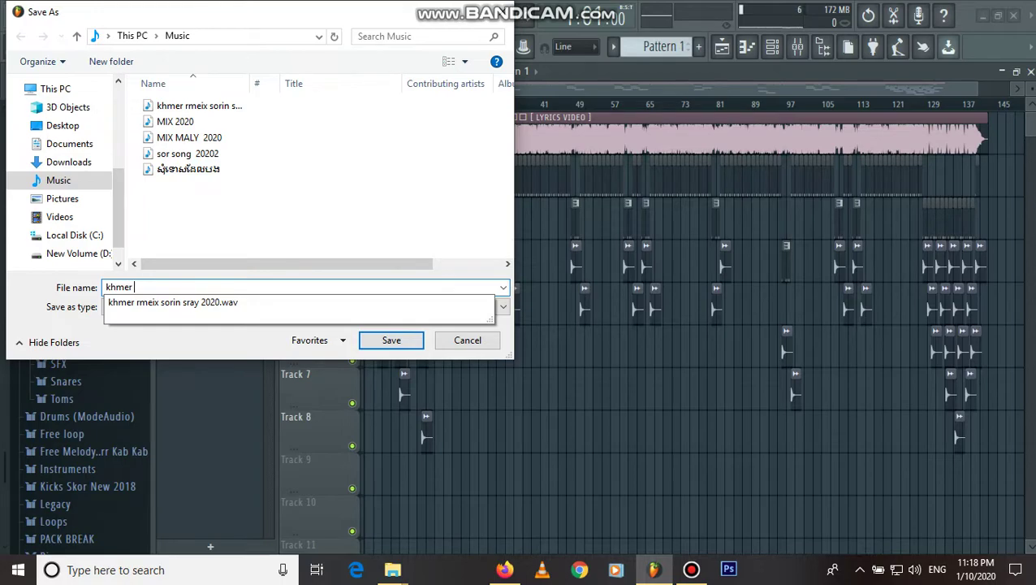
pyautogui.write('hmer')
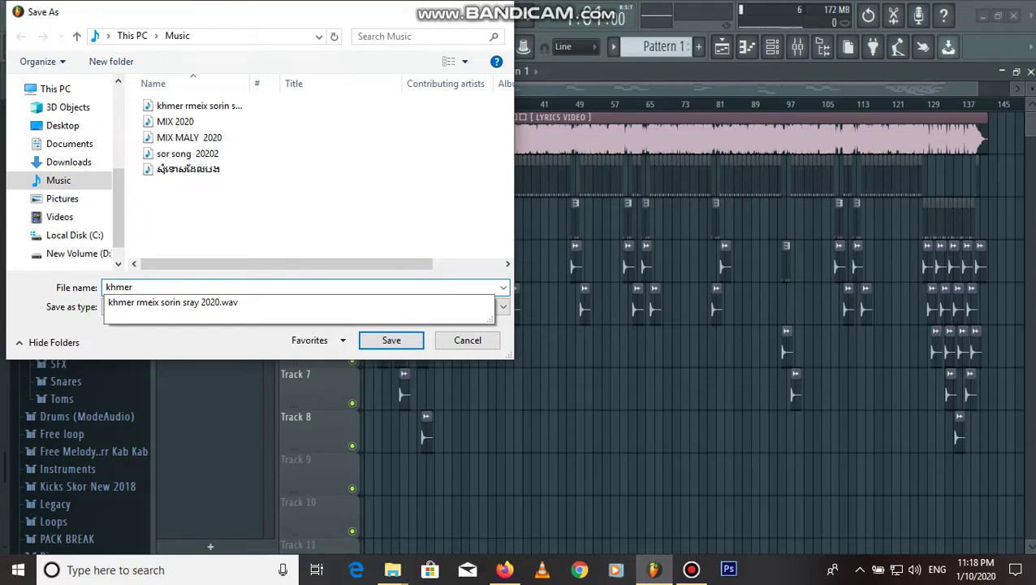
pyautogui.write(' song 20202')
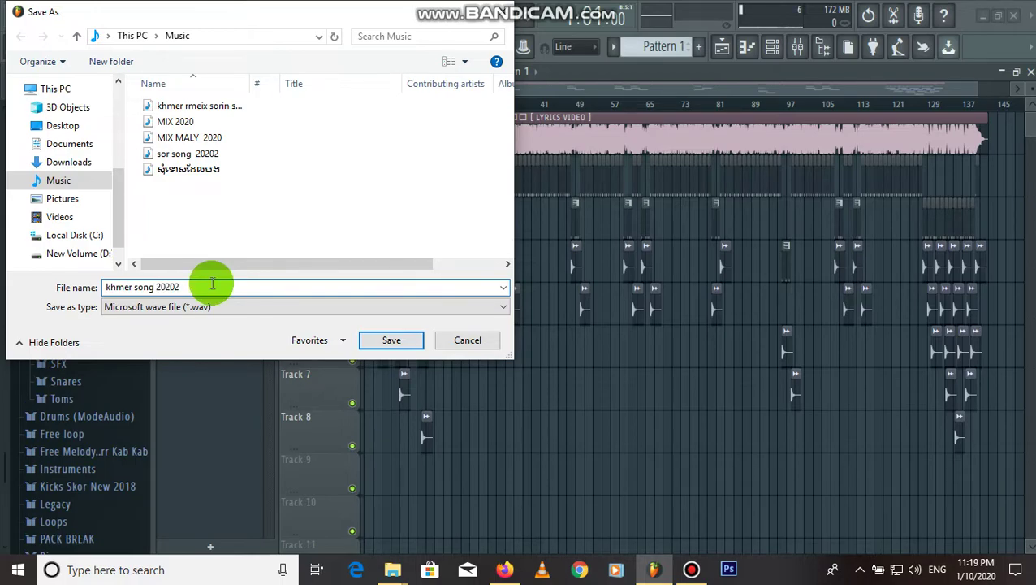
pyautogui.press('BackSpace')
pyautogui.click(402, 345)
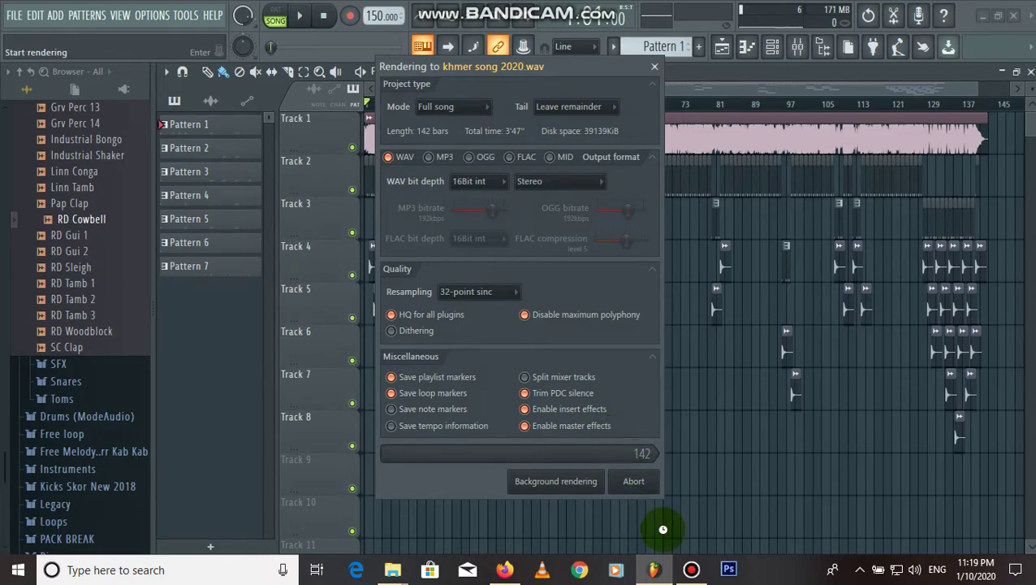
pyautogui.click(687, 571)
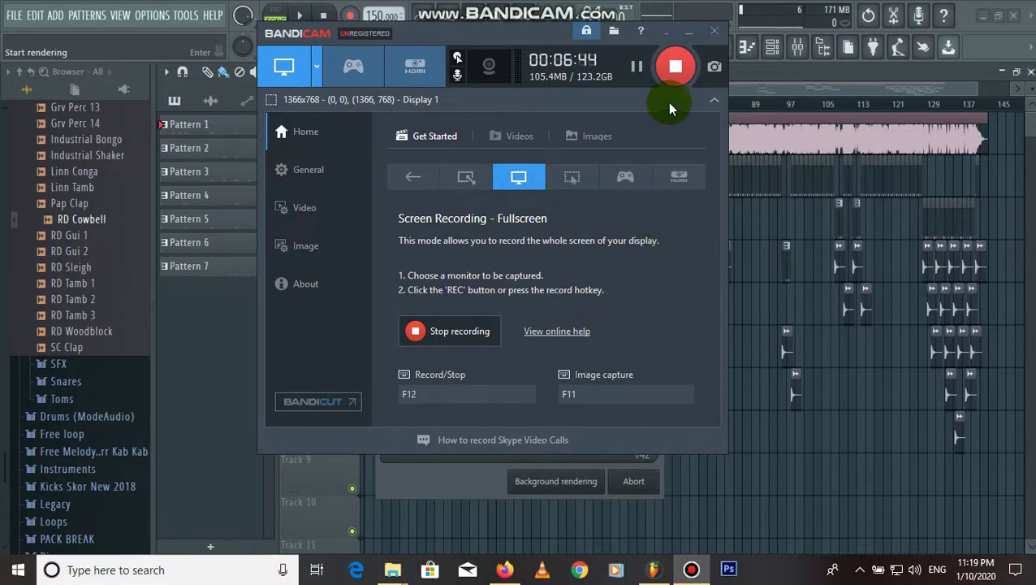